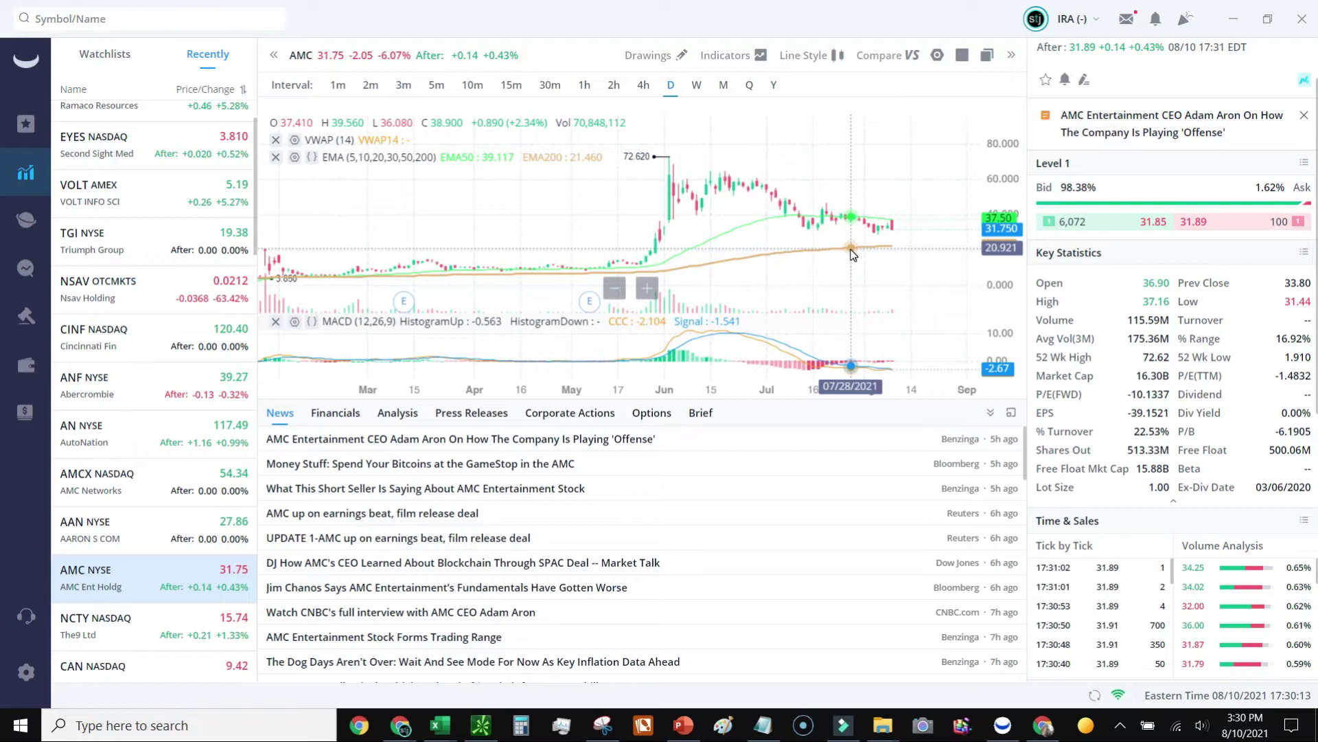
Zoom the AMC daily chart in to roughly late April through mid-August.
scroll(851, 254, "up", 5)
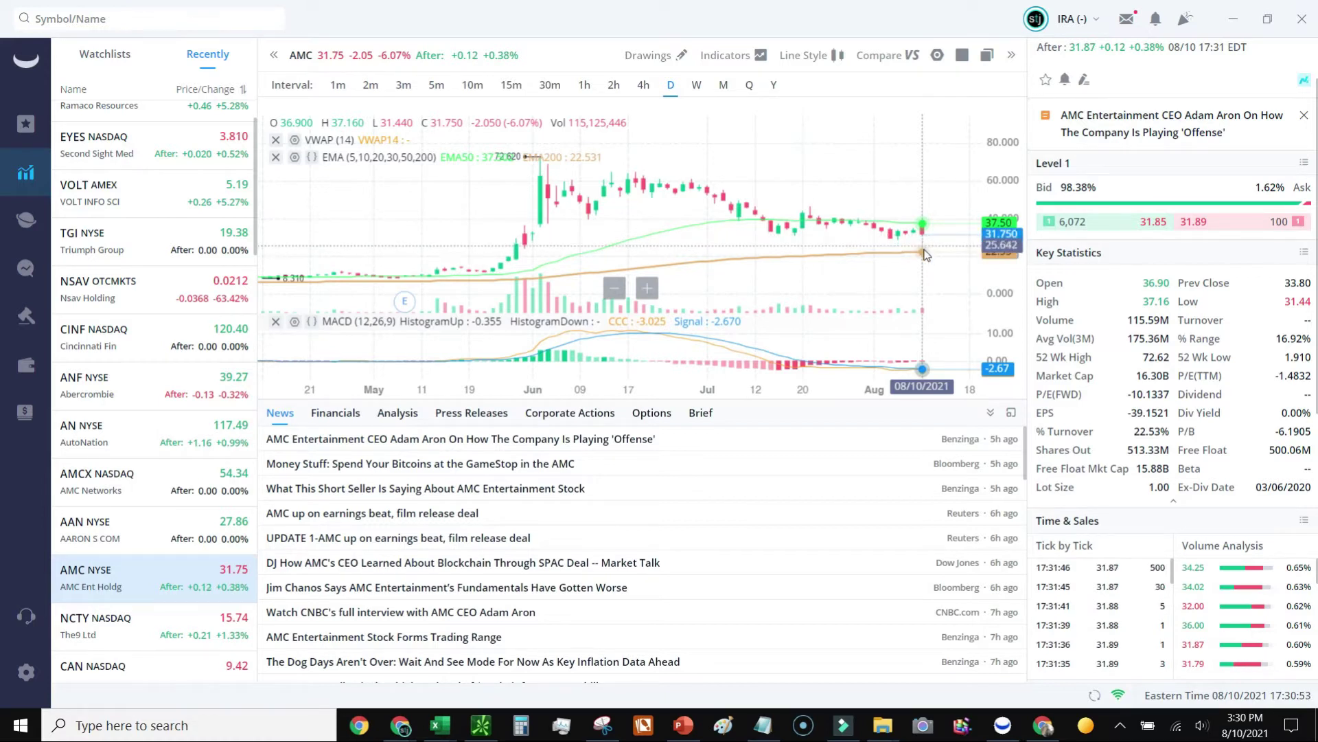
Create a Below 22.905 price alert on AMC with the note 'Hey bro, check it out'.
right_click(932, 258)
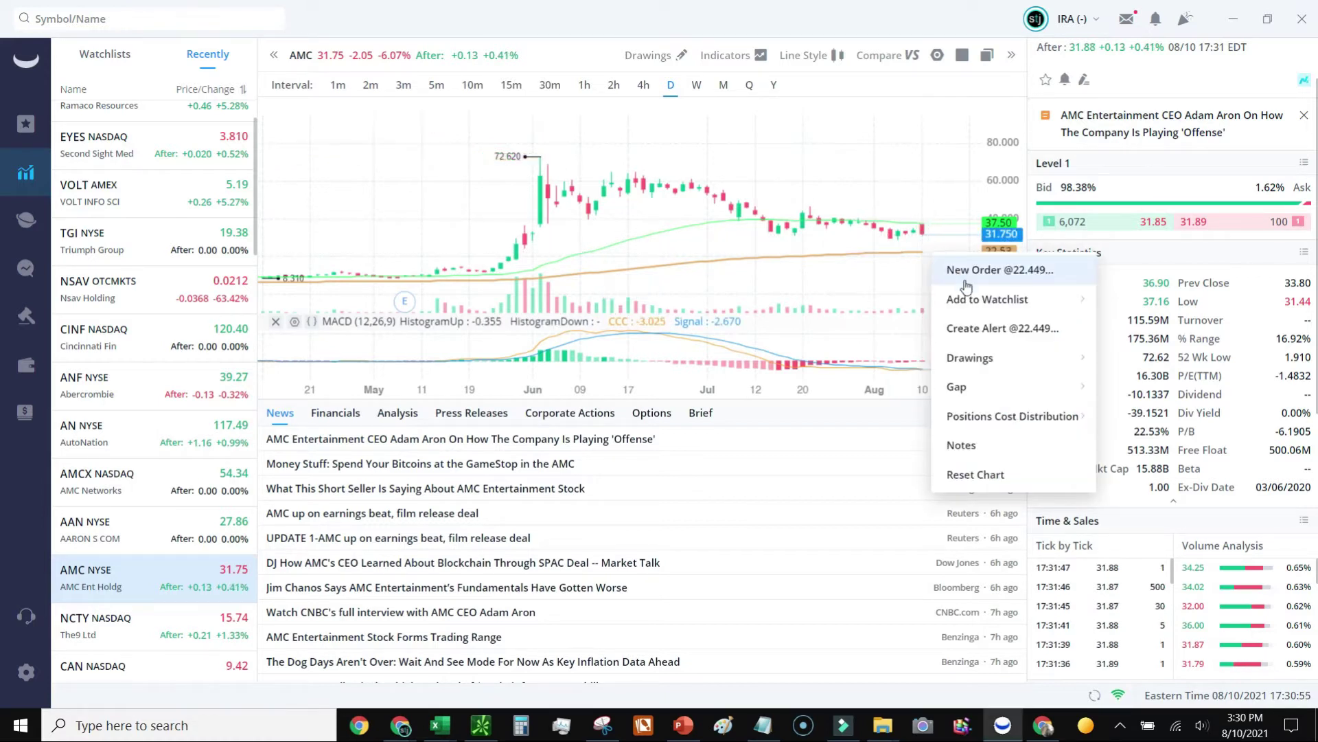
left_click(926, 255)
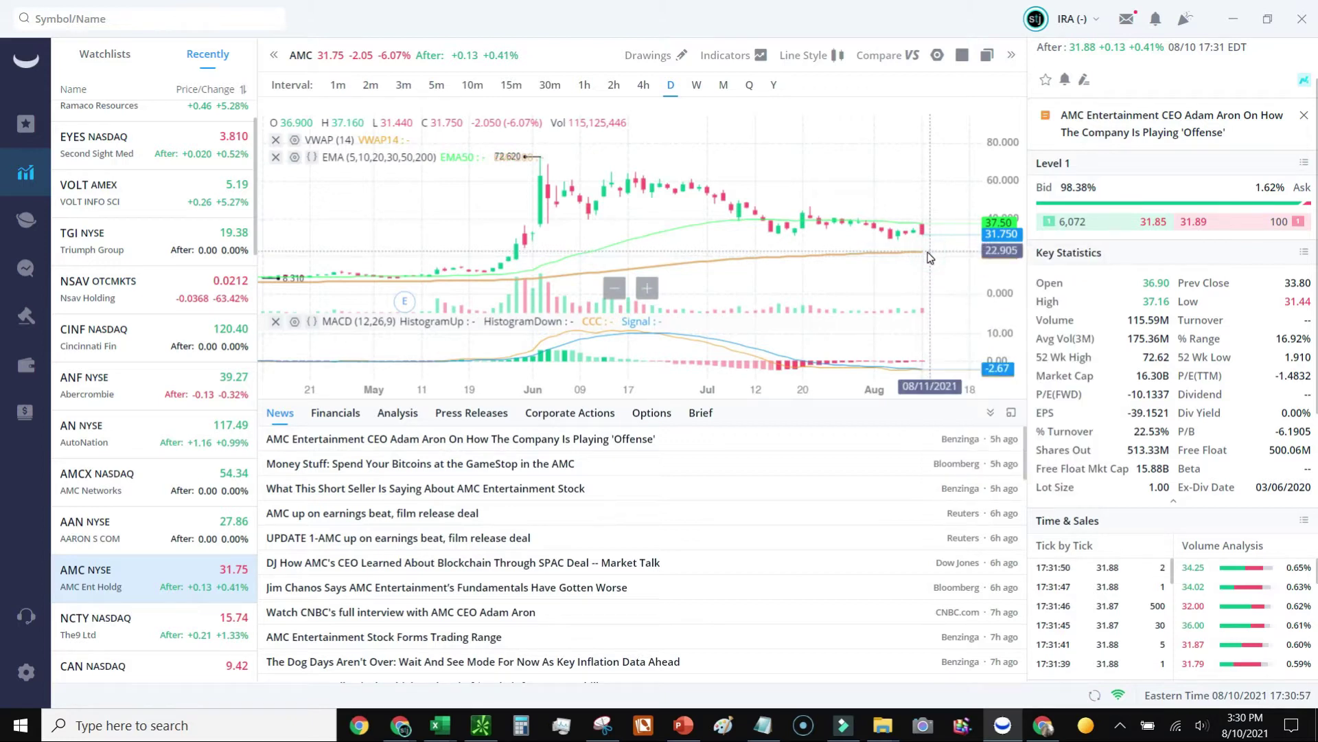
right_click(929, 257)
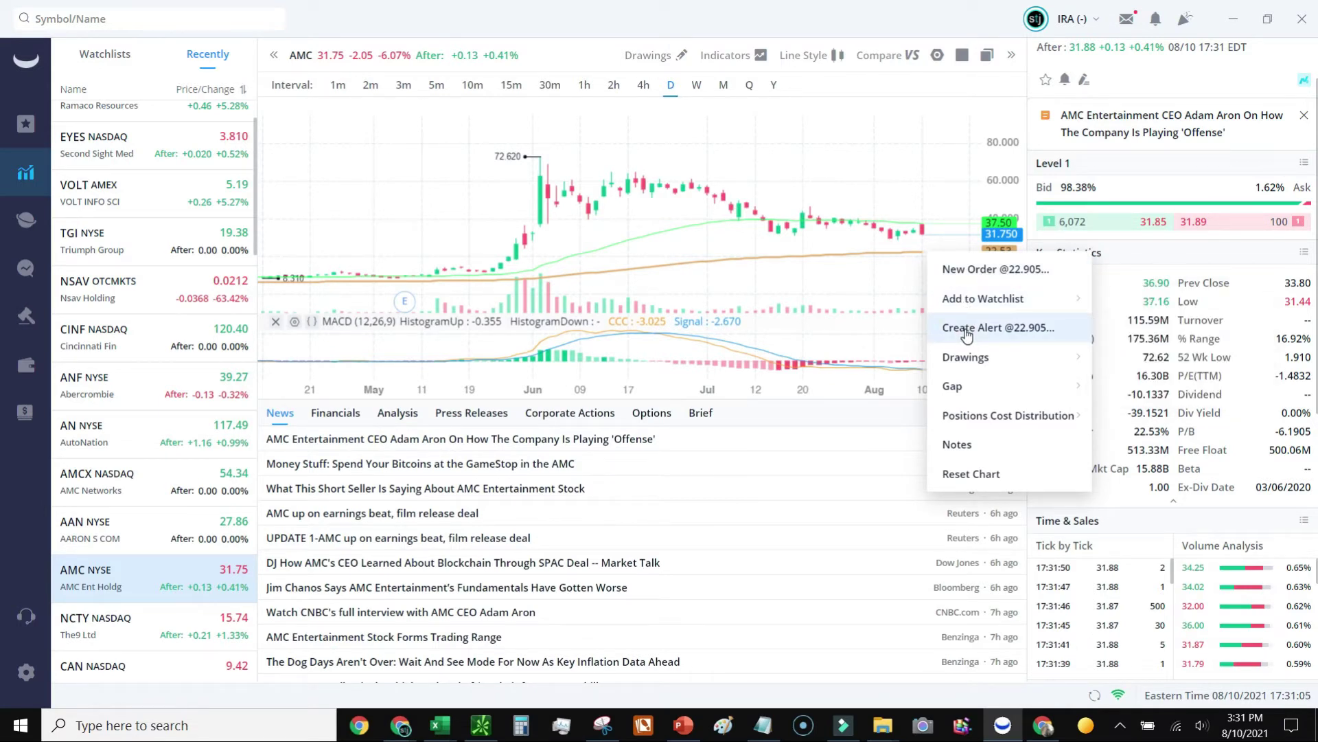
left_click(1028, 331)
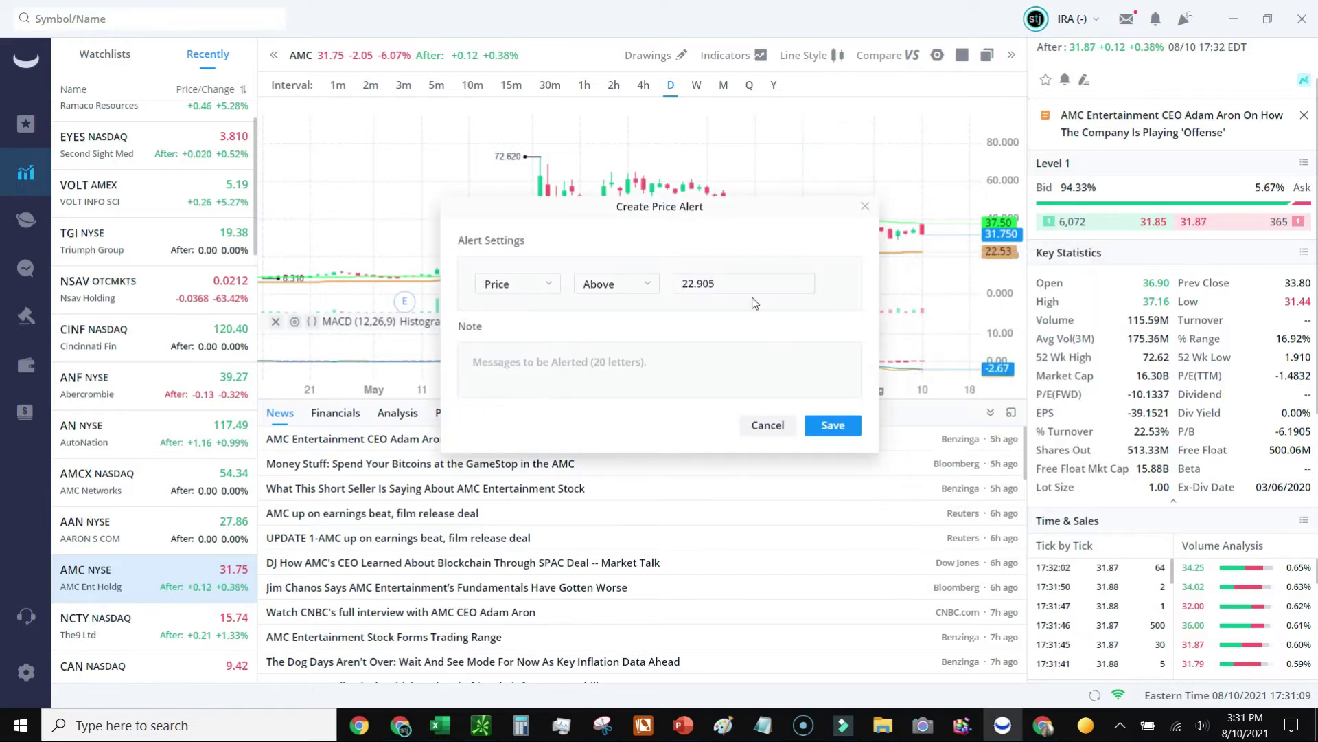
left_click(600, 286)
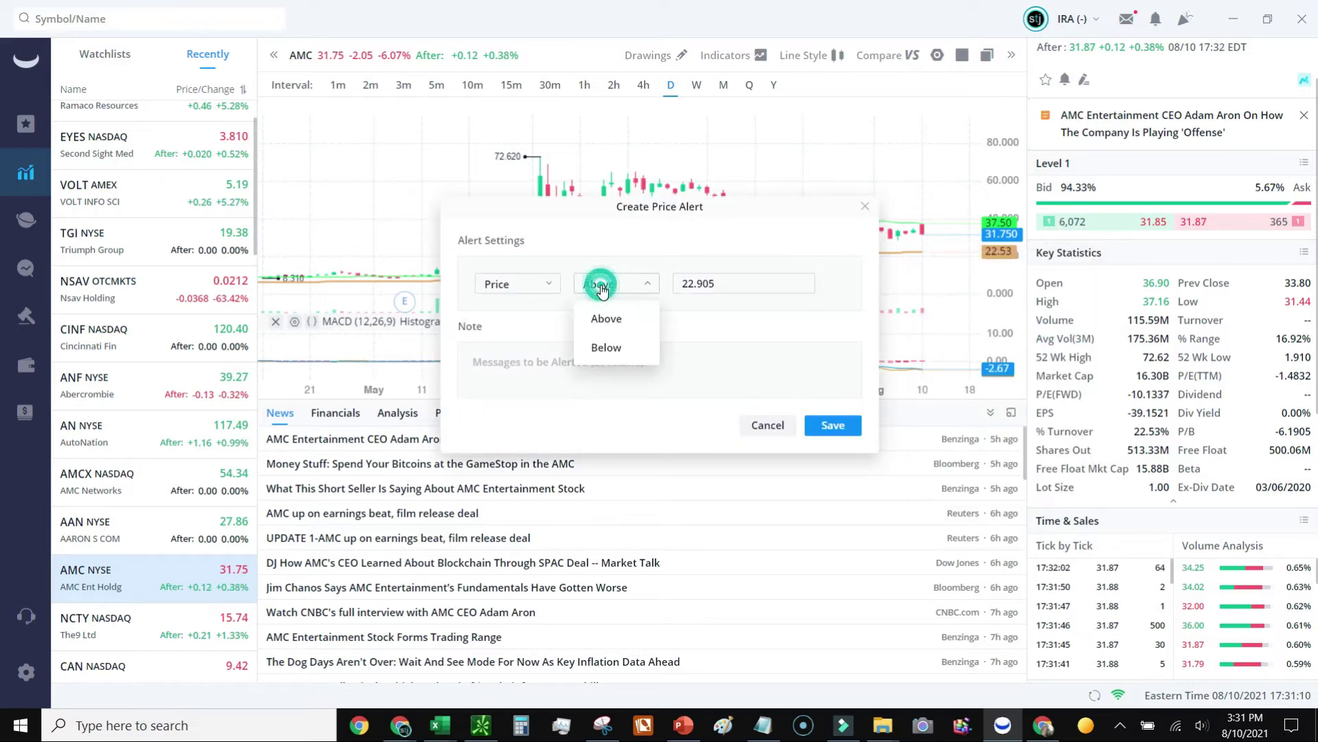
left_click(607, 347)
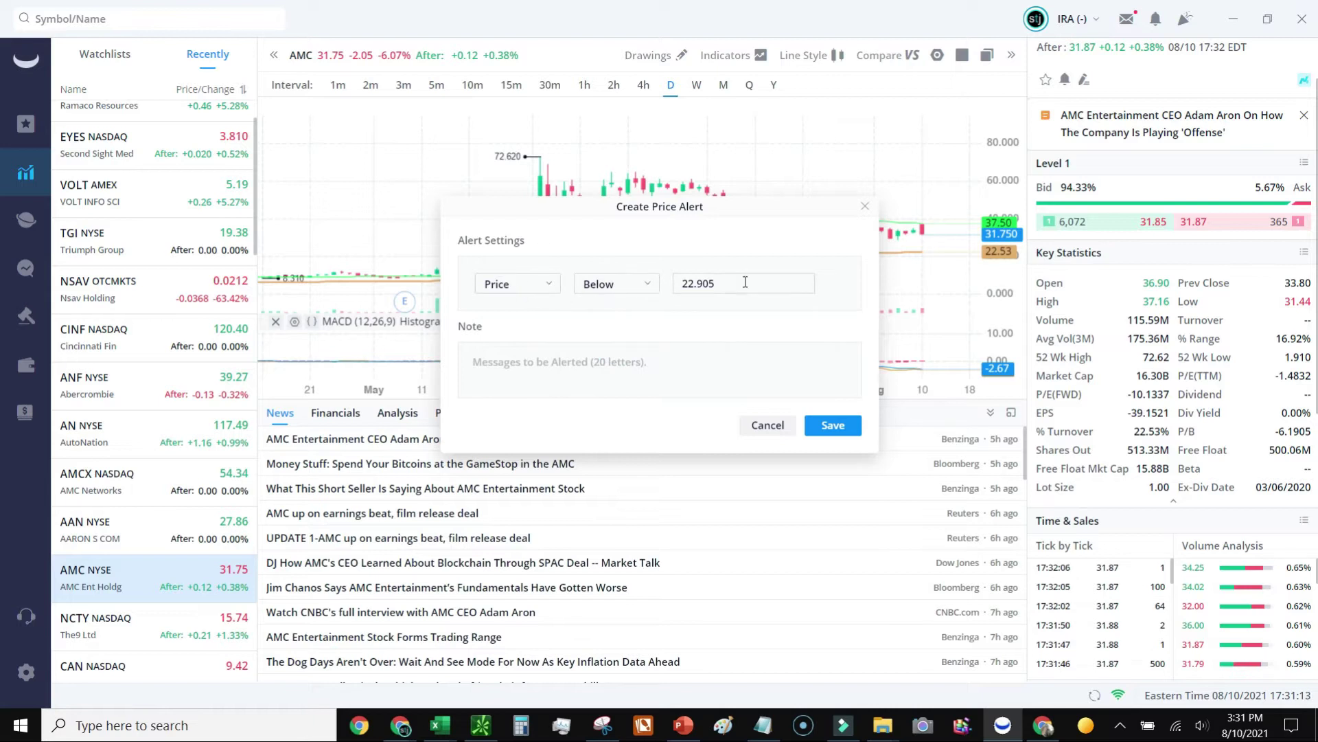
left_click(620, 361)
type("Hey bro,")
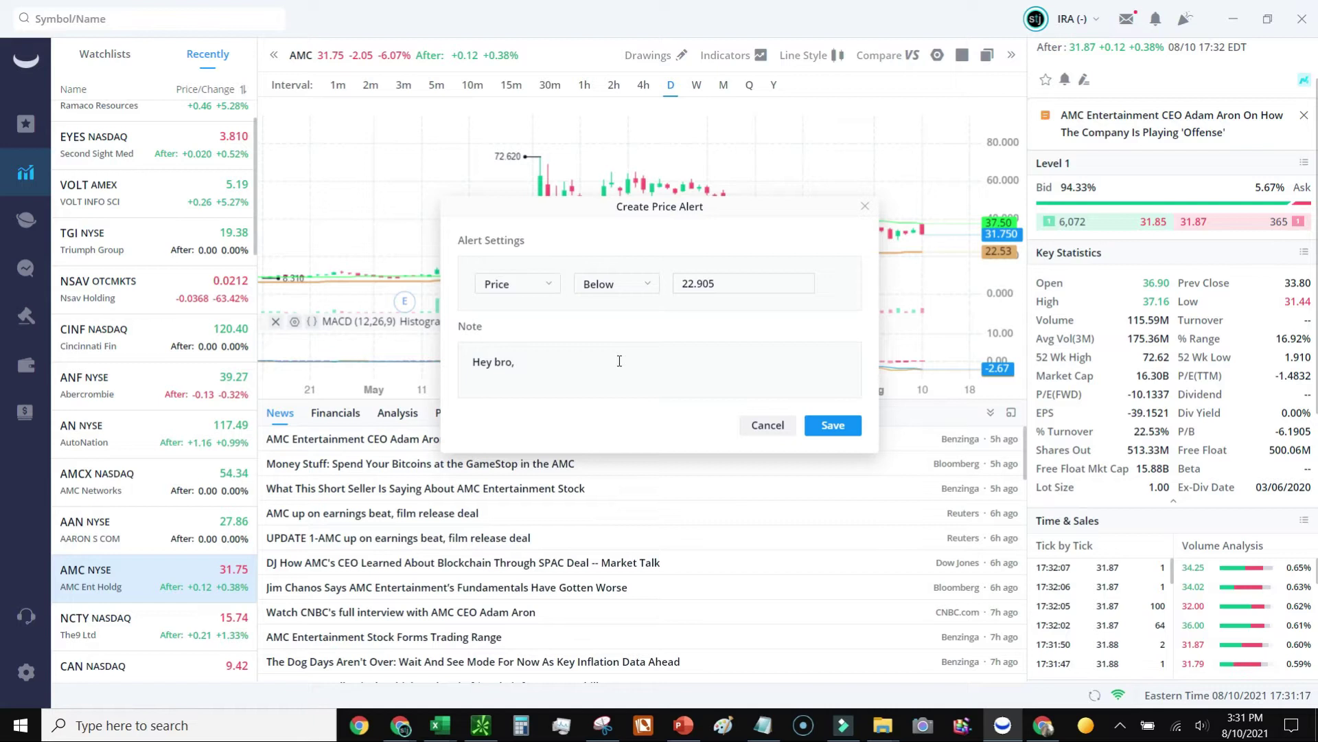
type(" check it out")
left_click(839, 425)
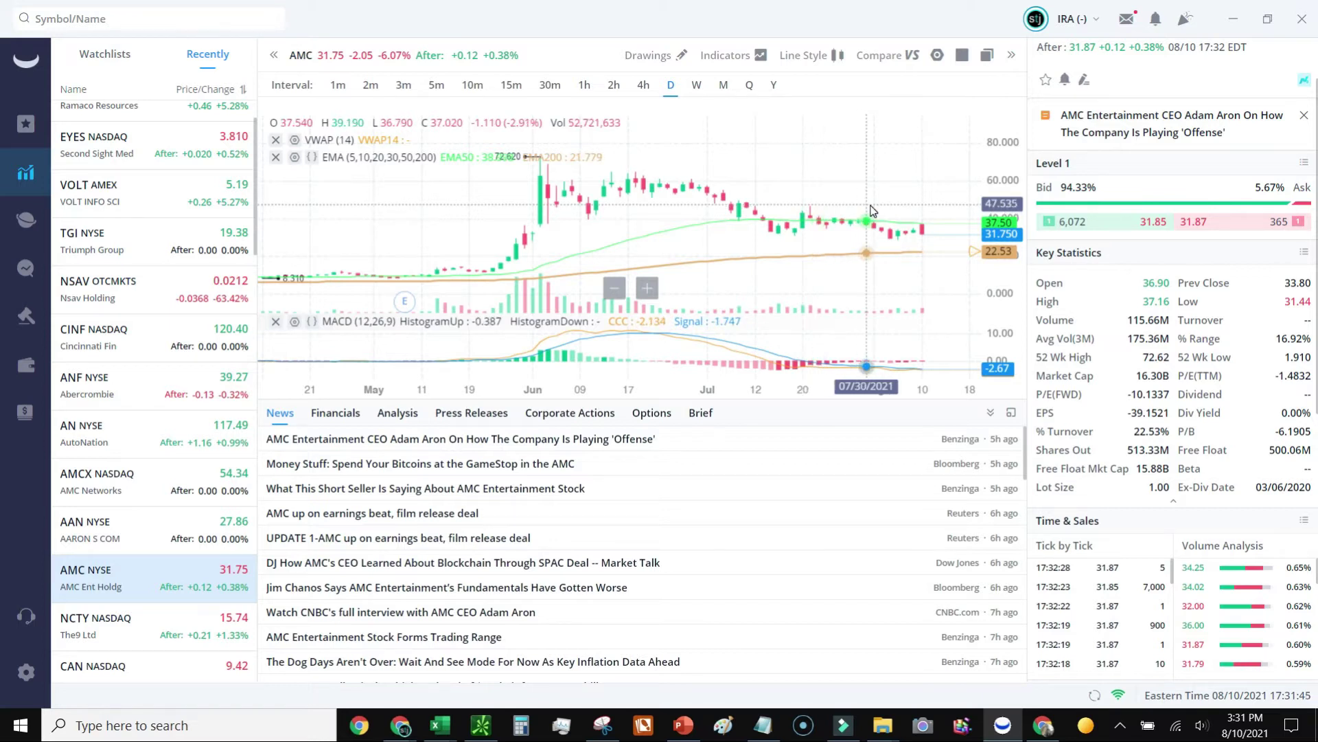
Start an Above 47.535 price alert on AMC with the note 'YAEAH BABY'.
right_click(914, 207)
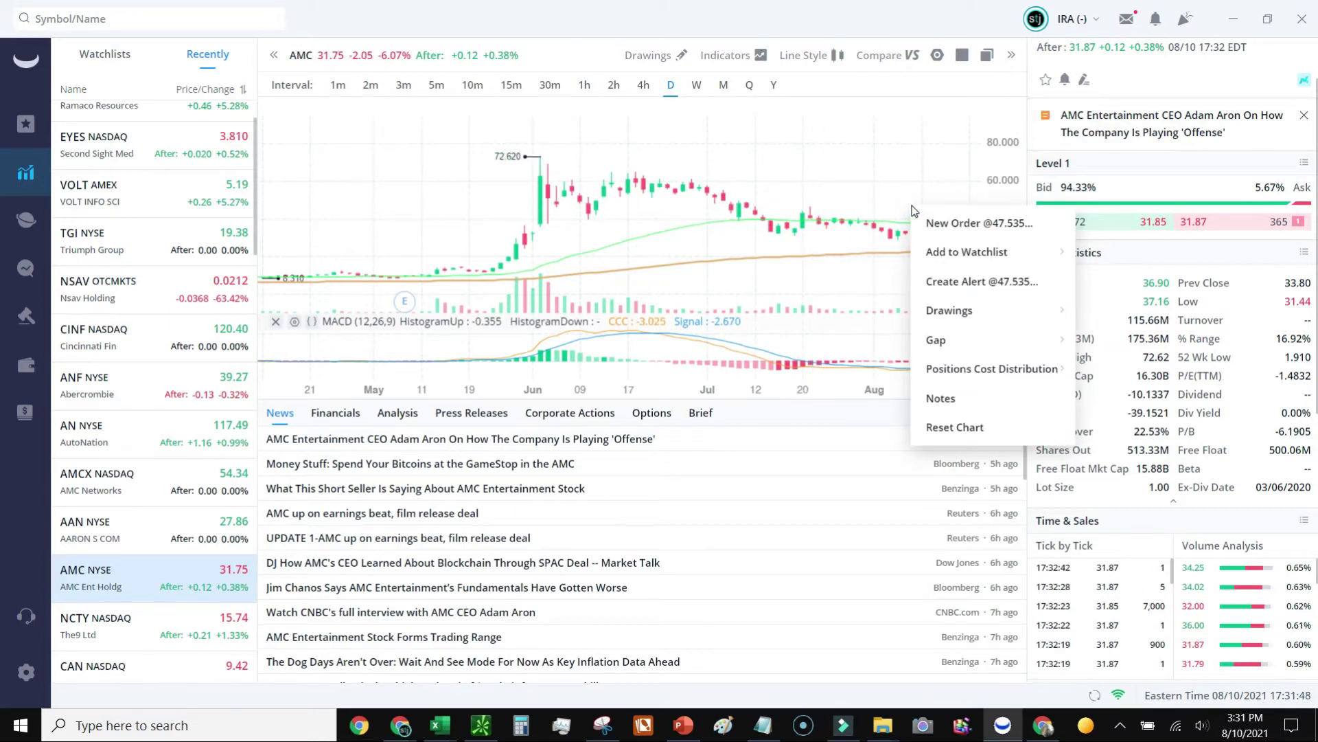
left_click(963, 293)
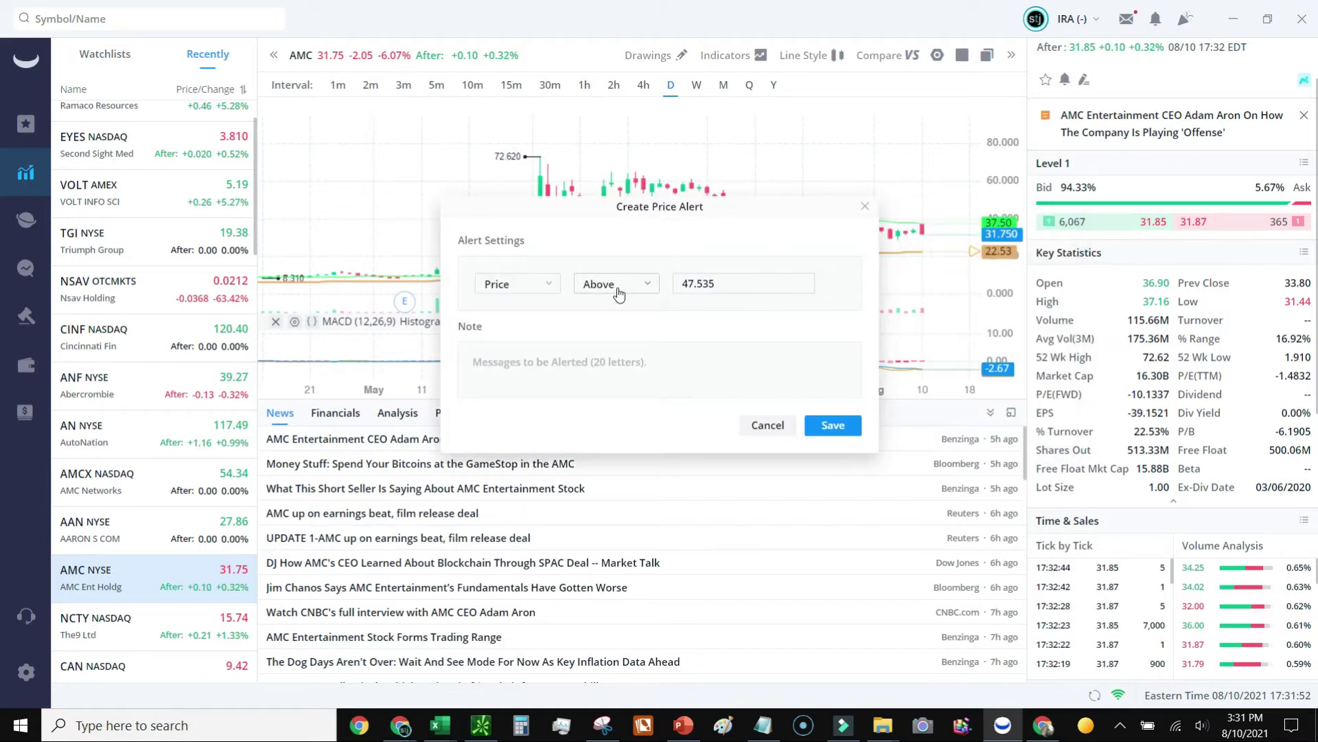
left_click(617, 288)
left_click(733, 355)
type("YAEAH BABY")
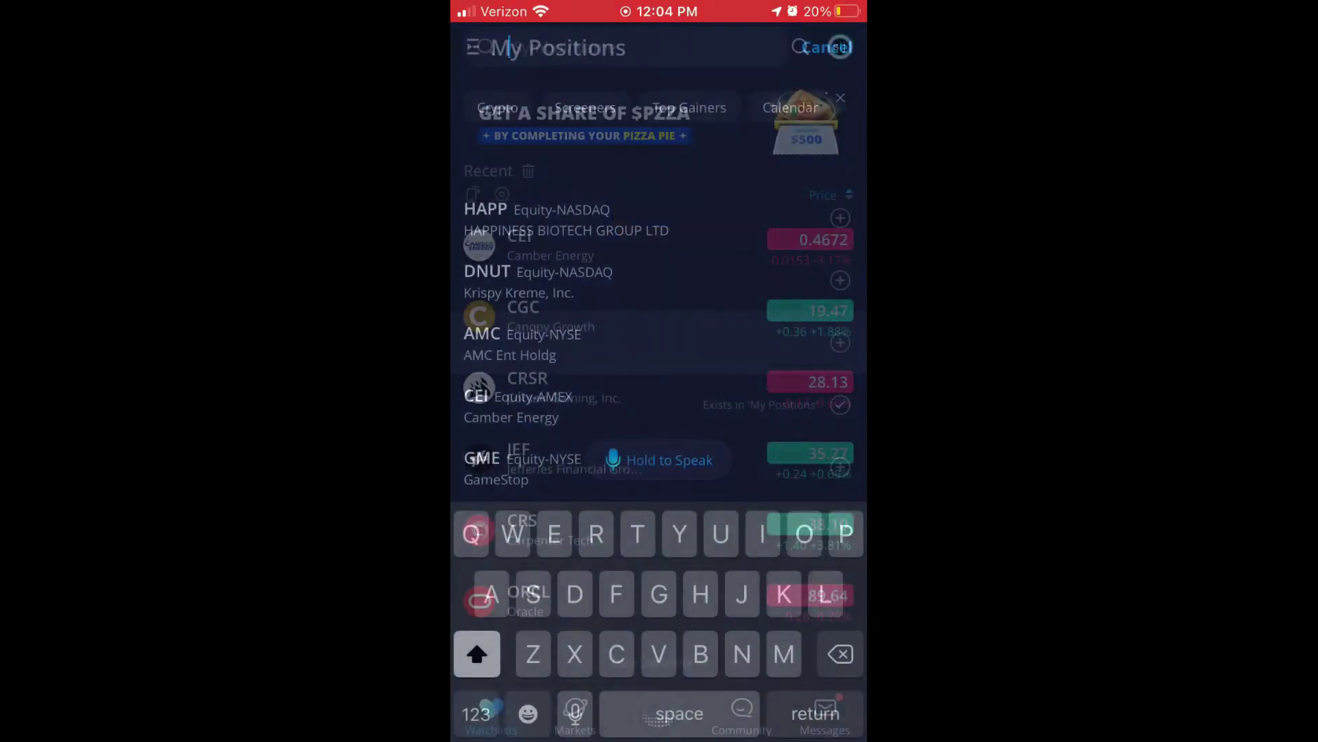
Open AMC's stock page from the recent searches and scroll down its chart.
left_click(522, 343)
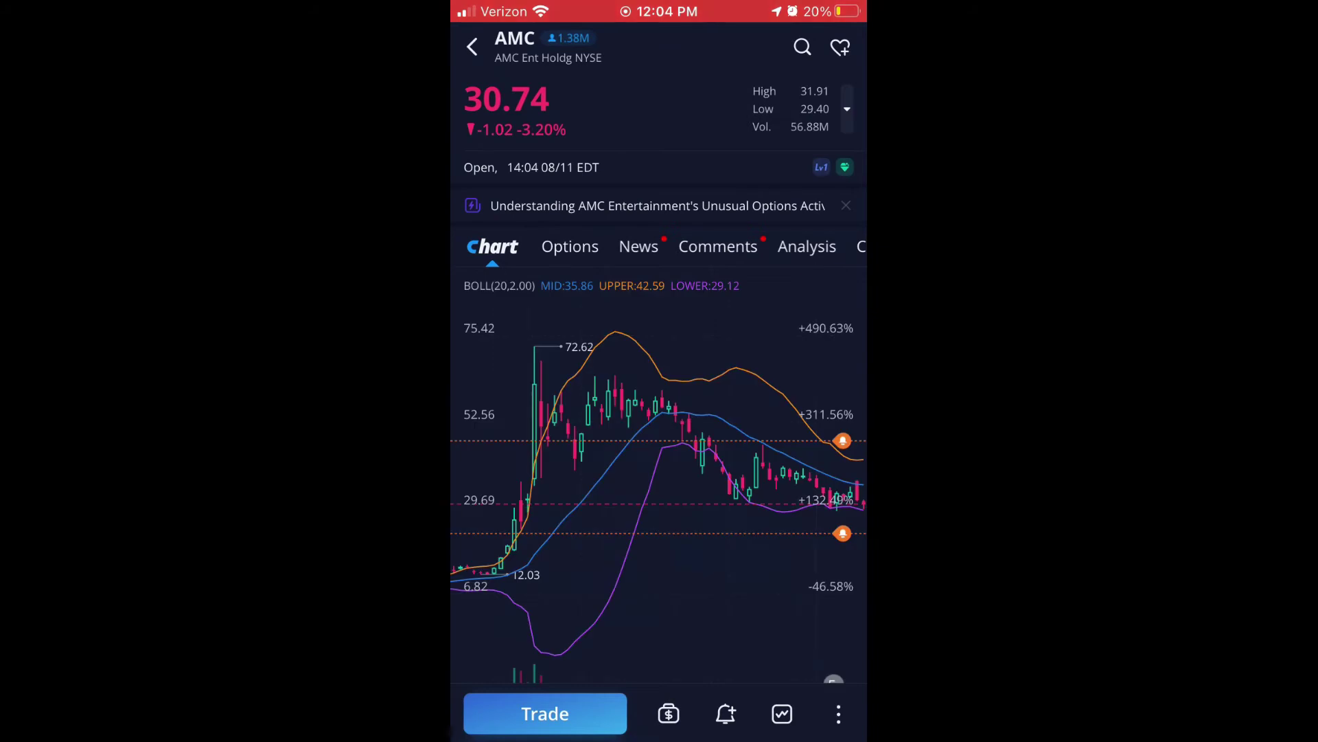
scroll(657, 367, "down", 2)
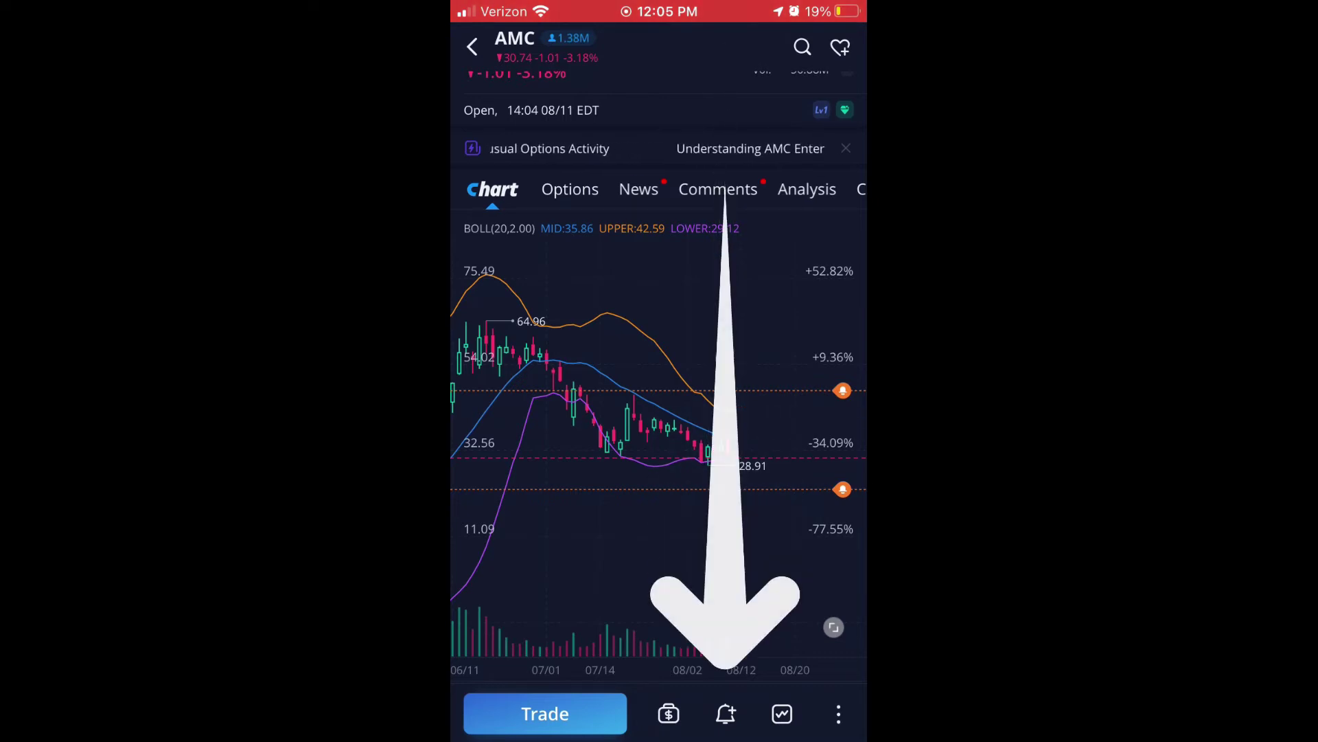
Change AMC's price alerts to Price Above 45 and Price Below 20.
left_click(726, 714)
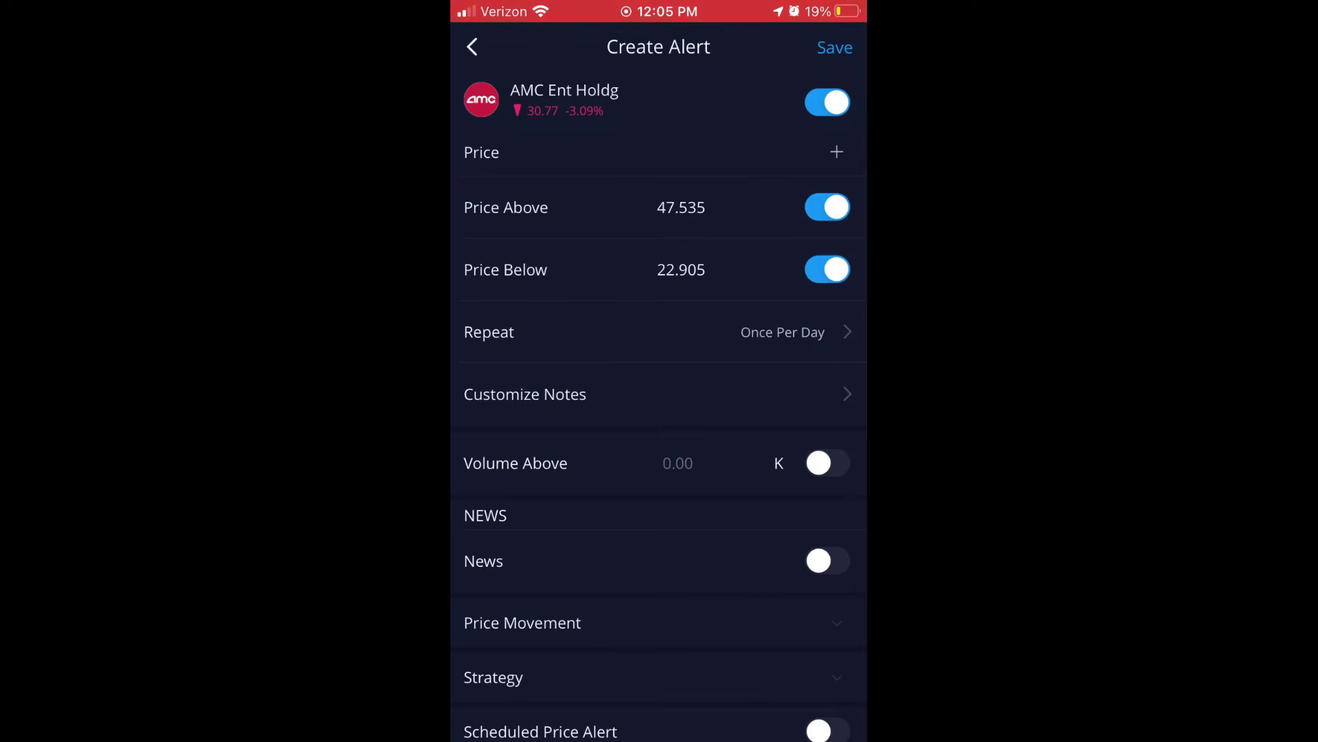
left_click(686, 207)
key("BackSpace")
key("BackSpace")
key("BackSpace")
key("BackSpace")
key("BackSpace")
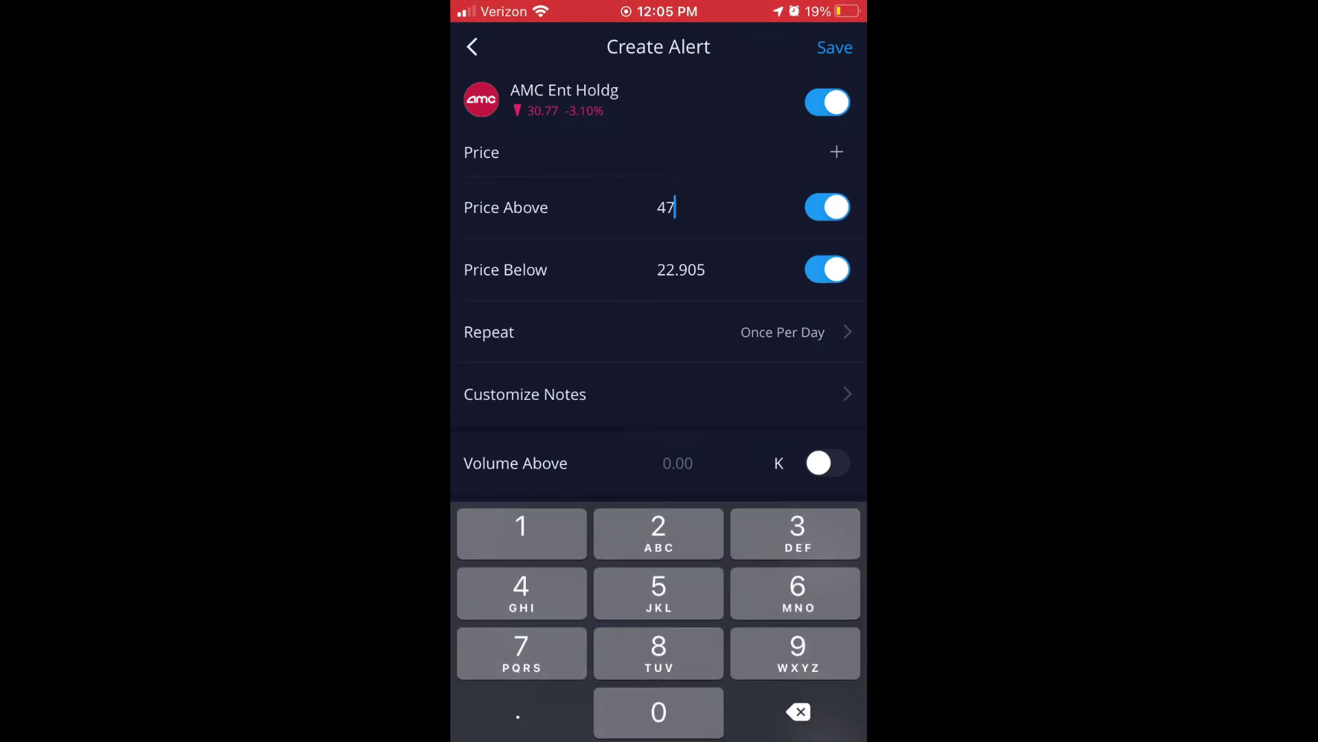
type("5")
left_click(687, 269)
key("BackSpace")
key("BackSpace")
key("BackSpace")
key("BackSpace")
key("BackSpace")
type("0")
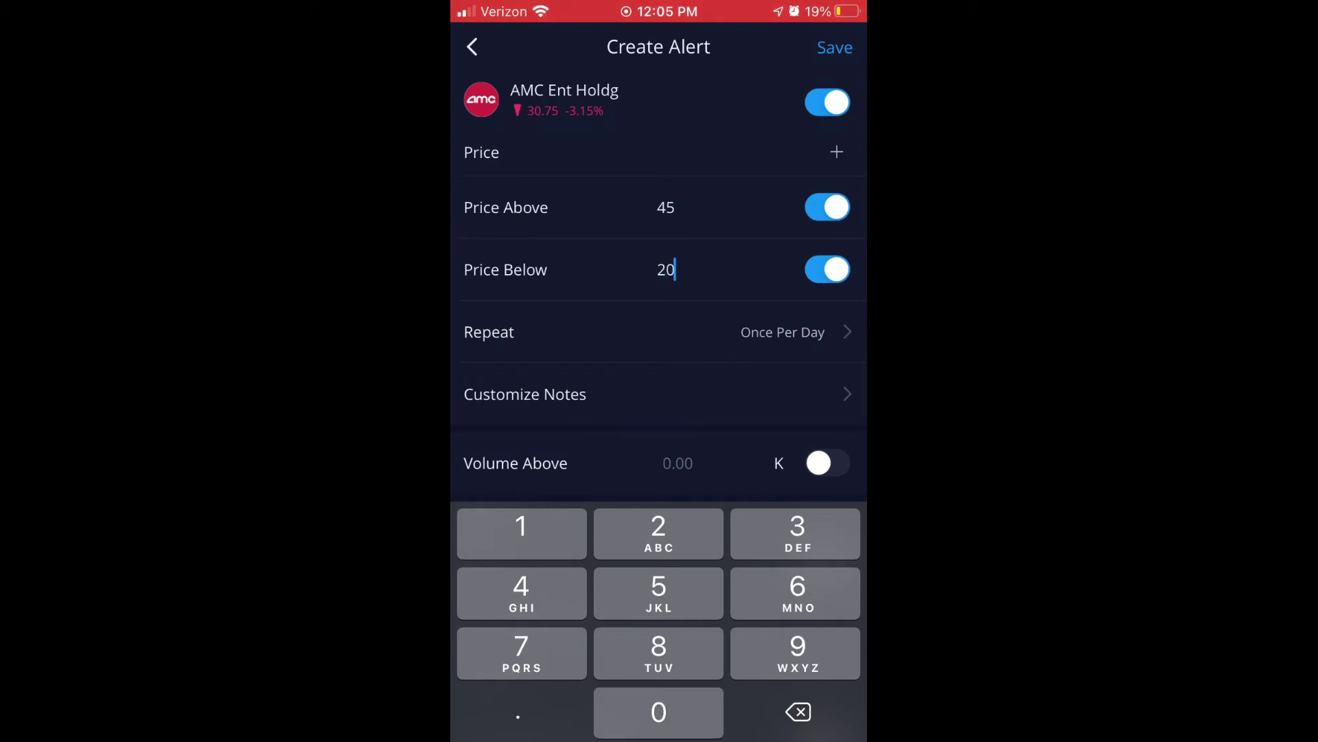
Keep the once-per-day repeat, turn on AMC news alerts, and save.
left_click(783, 331)
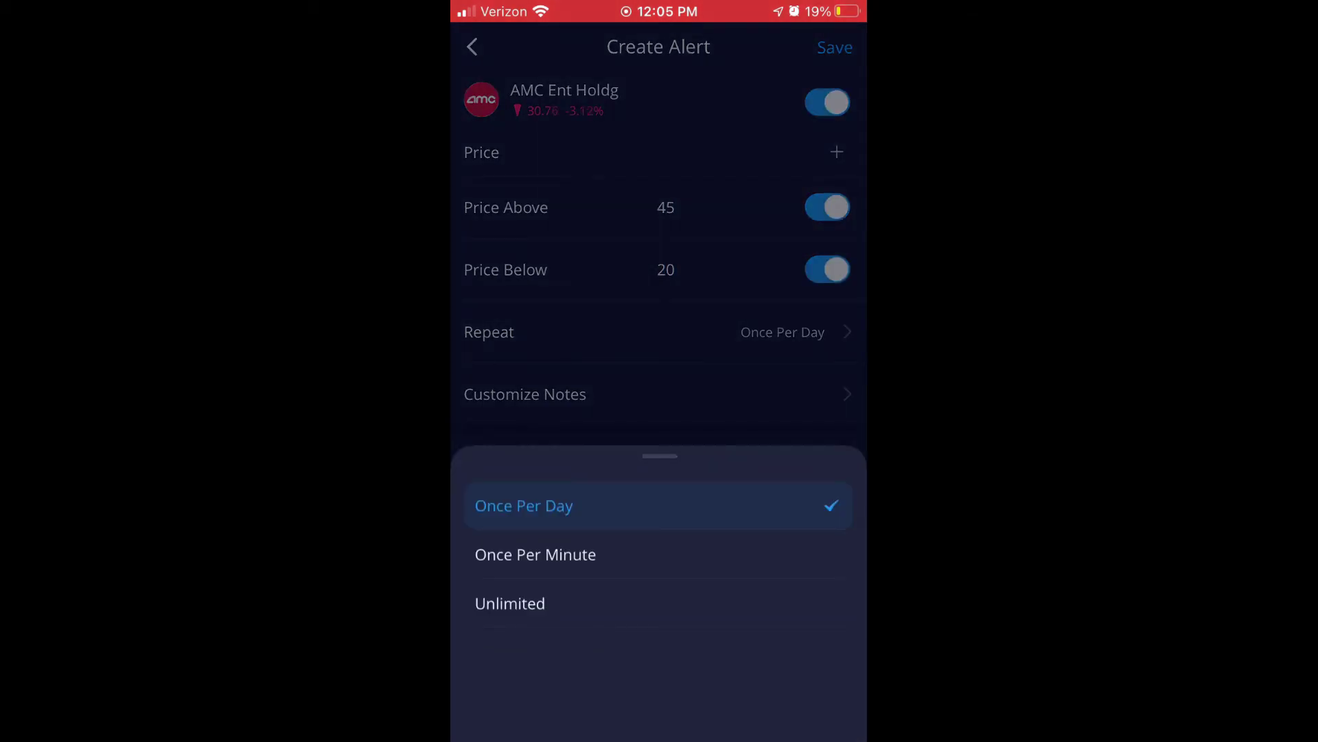
left_click(524, 505)
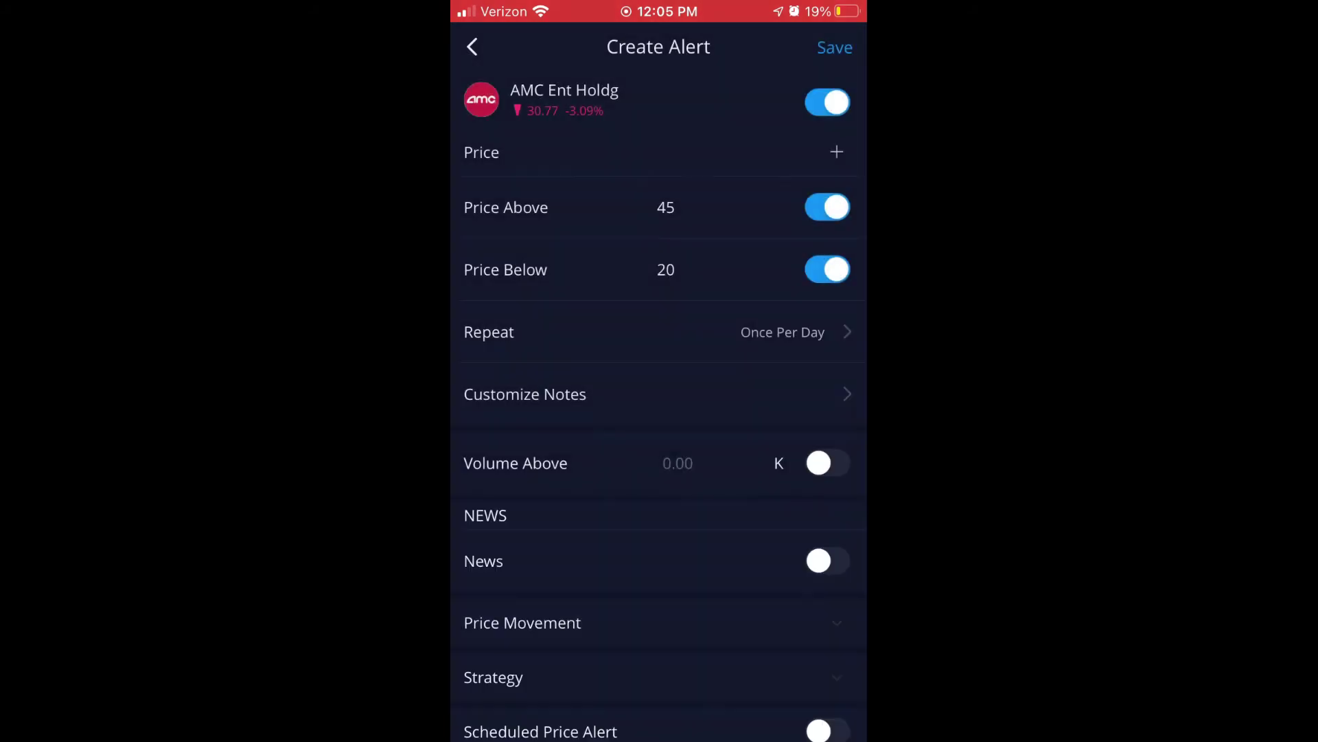
scroll(659, 412, "down", 2)
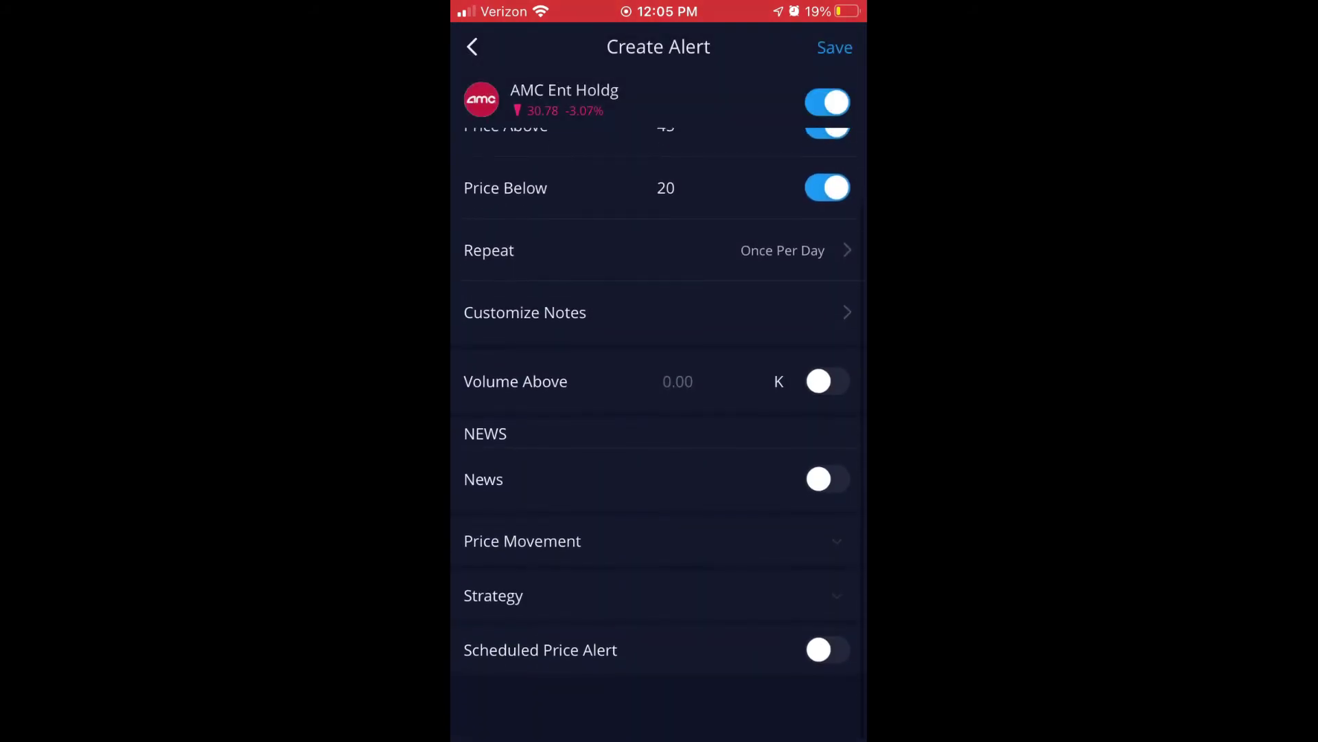
left_click(827, 491)
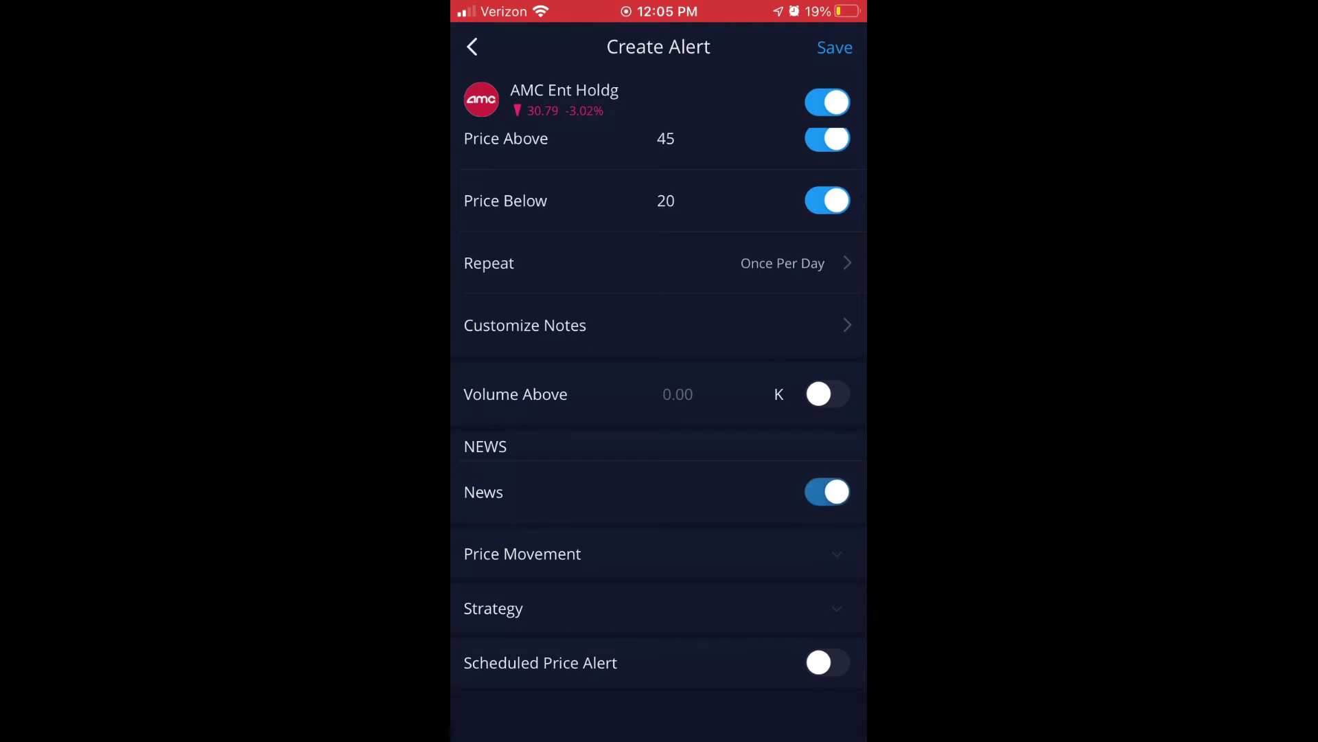
scroll(659, 412, "down", 1)
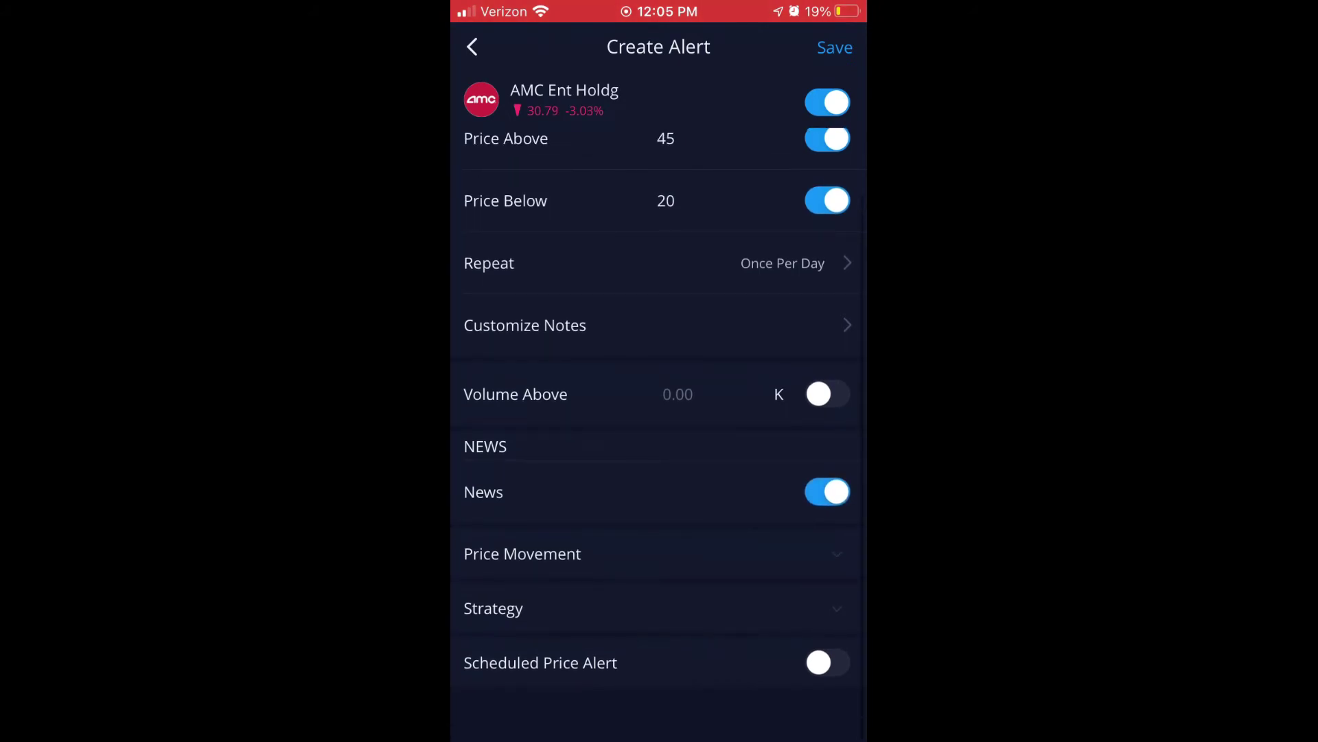
scroll(659, 412, "up", 2)
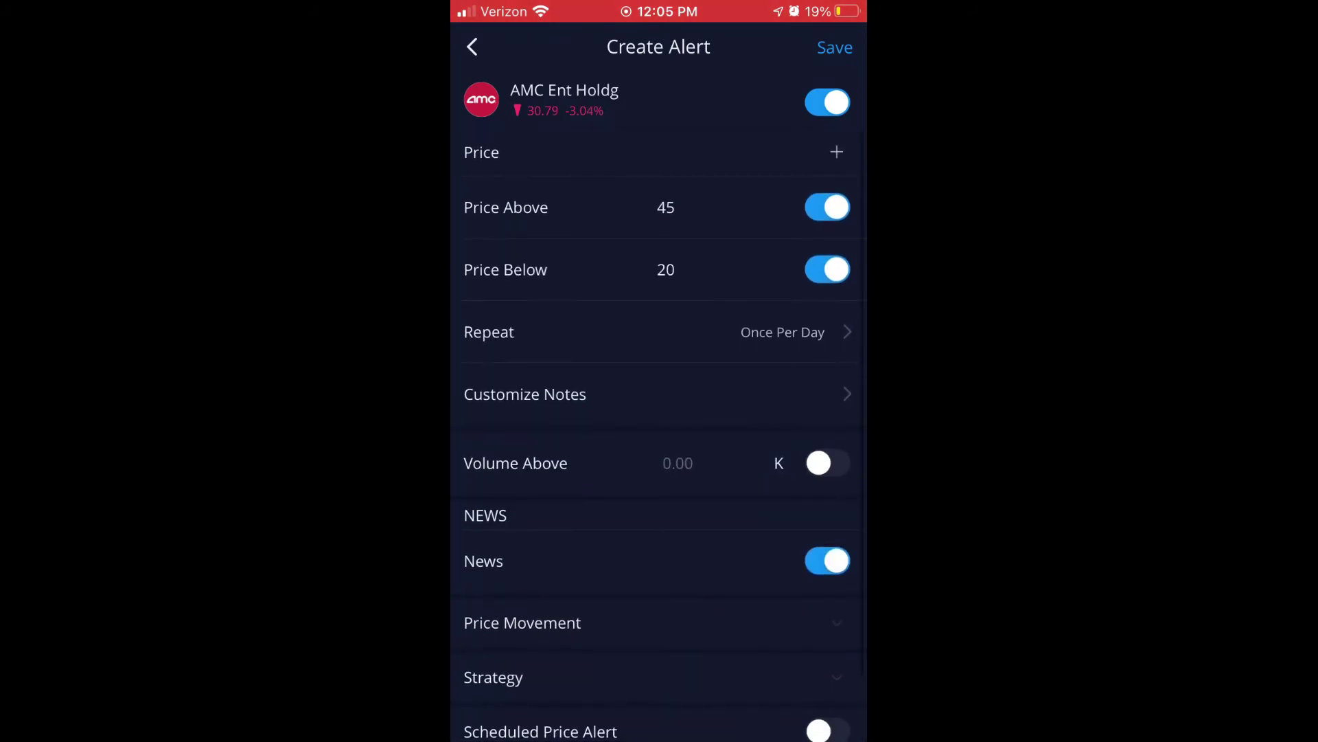
left_click(835, 47)
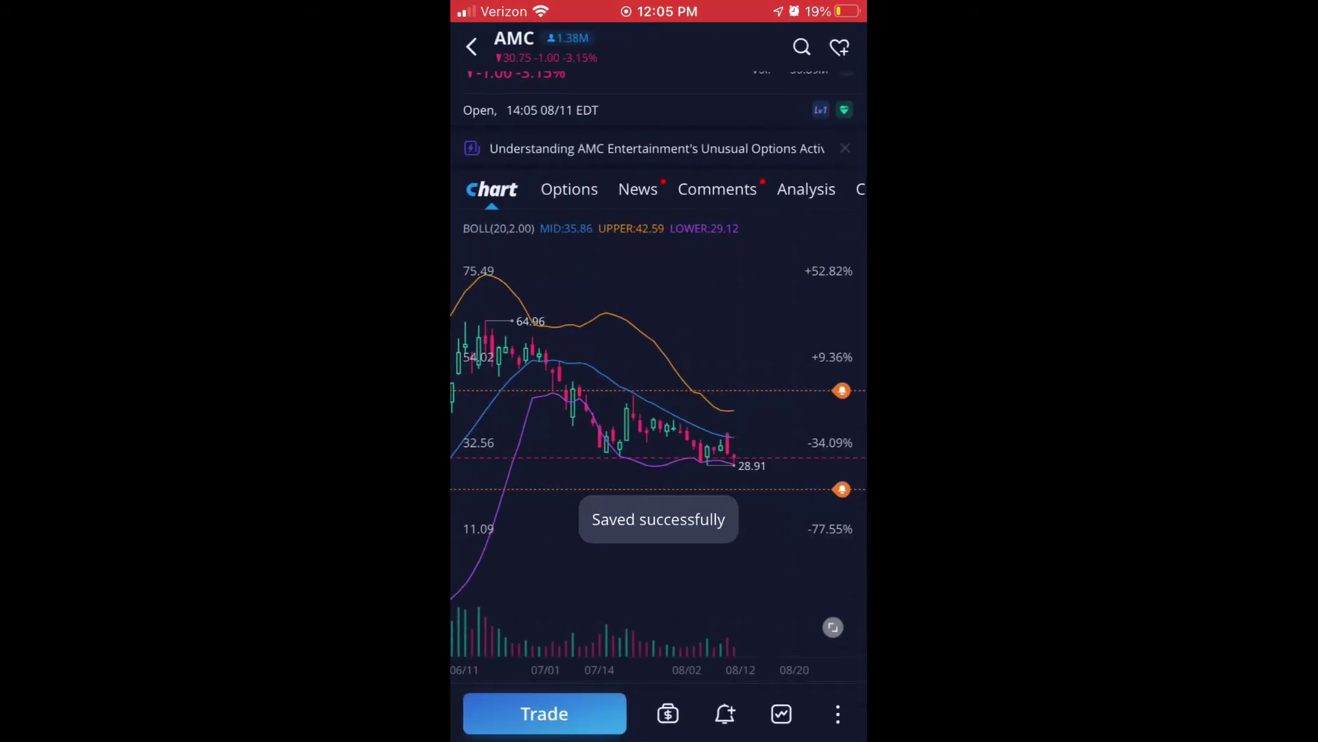